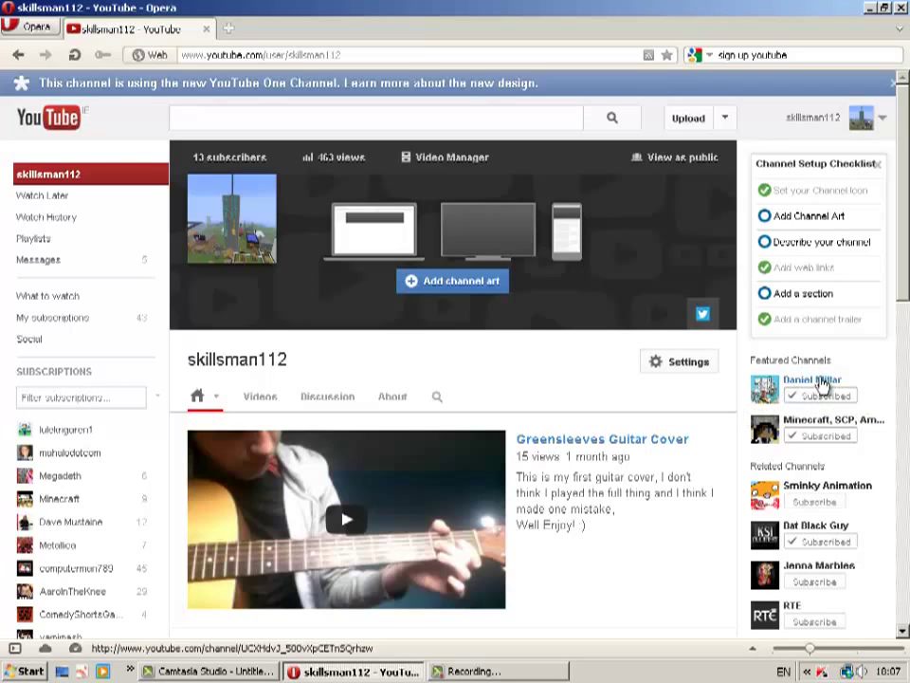
Open the first featured channel's page, scroll through its uploaded videos, then return to the top.
click(806, 381)
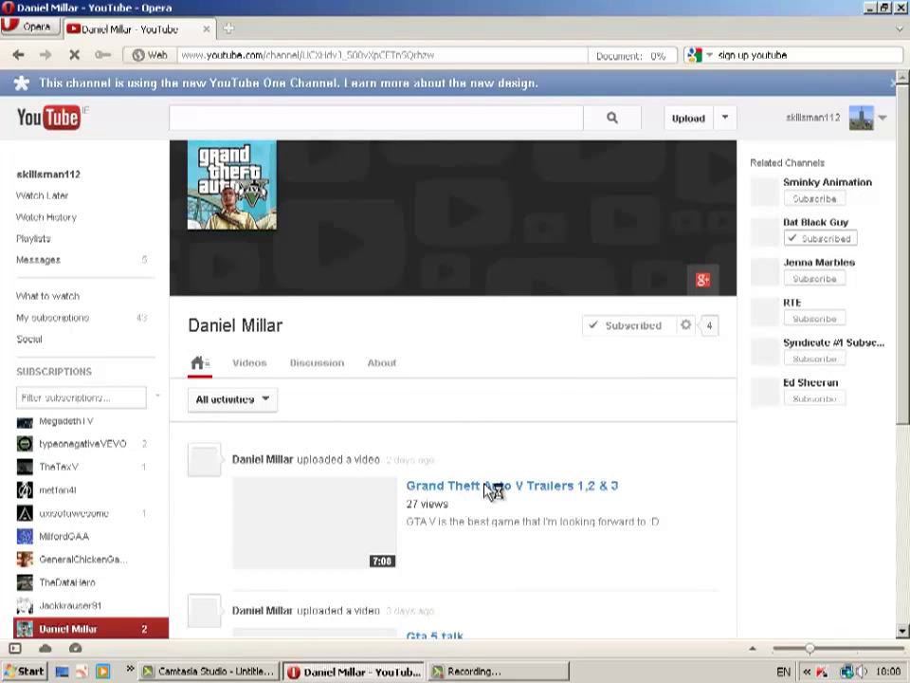
scroll(488, 490, down, 2)
scroll(451, 539, down, 3)
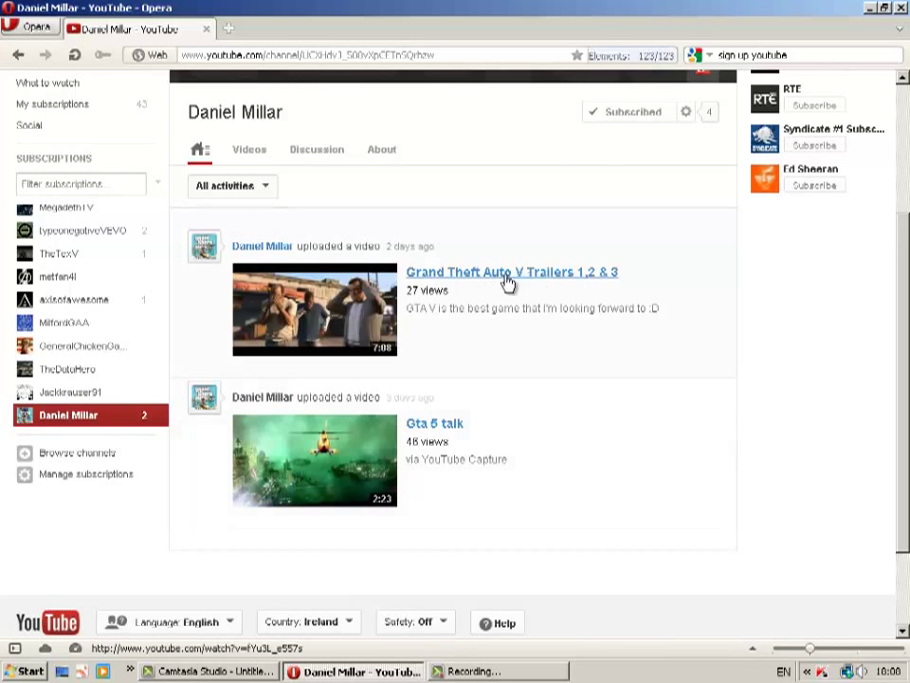
scroll(590, 332, up, 5)
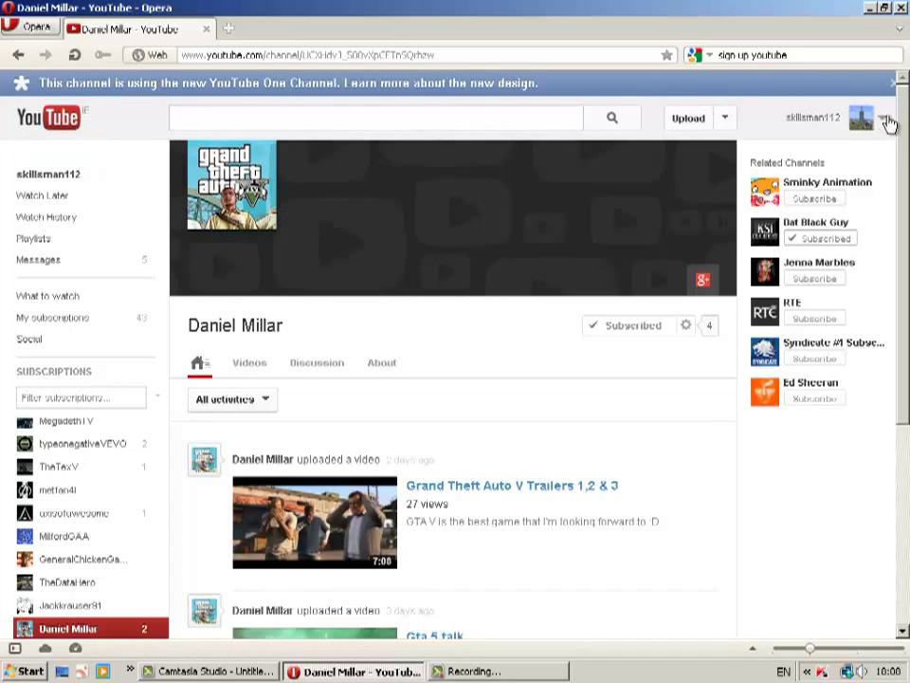
Go to the YouTube account settings Overview page from the account menu.
click(882, 124)
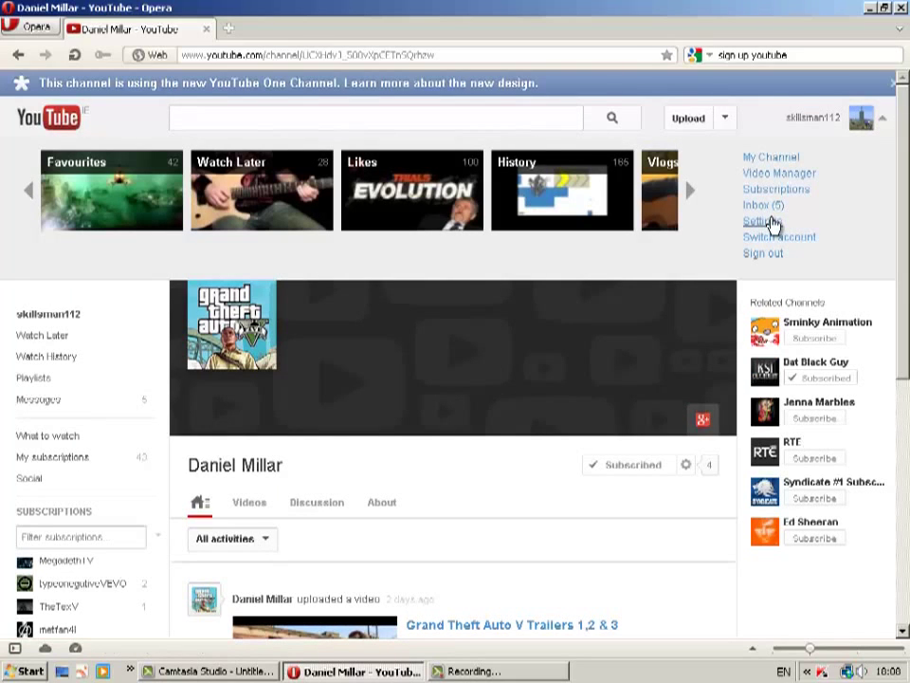
click(773, 223)
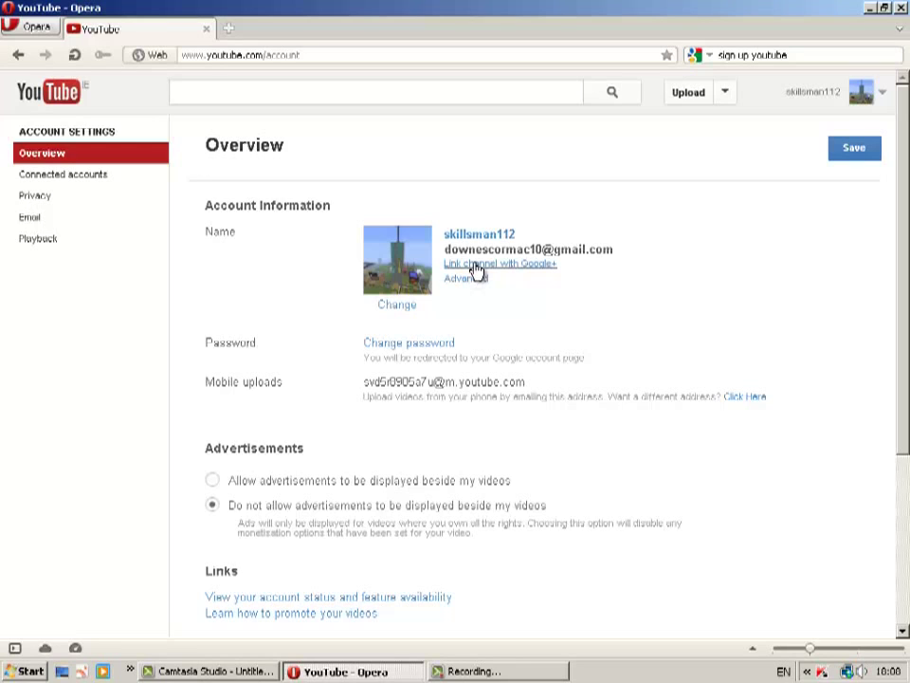
Start linking the channel to Google+, decline the full name and choose different names.
click(519, 265)
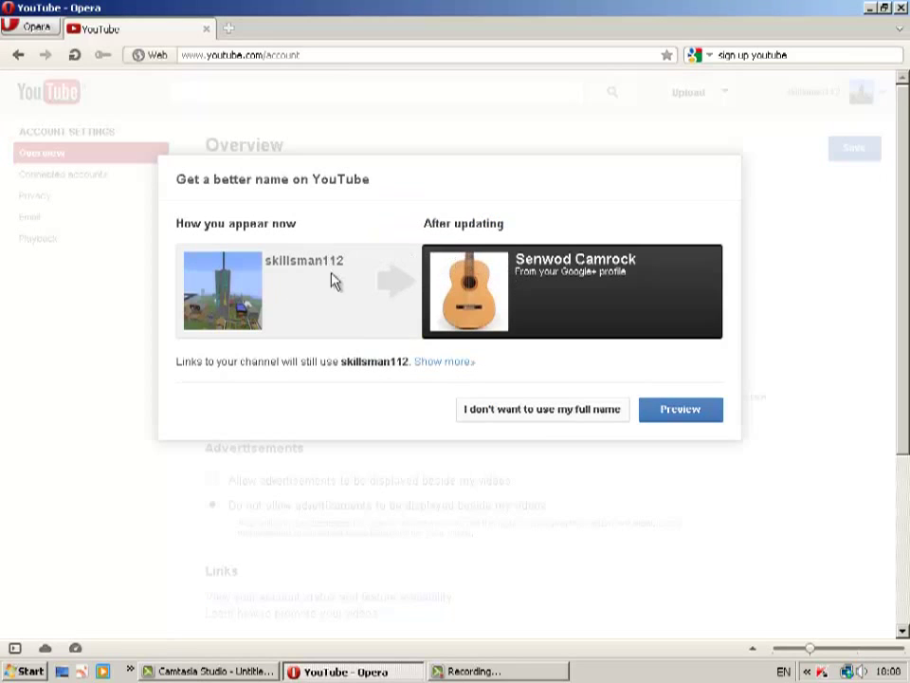
click(443, 363)
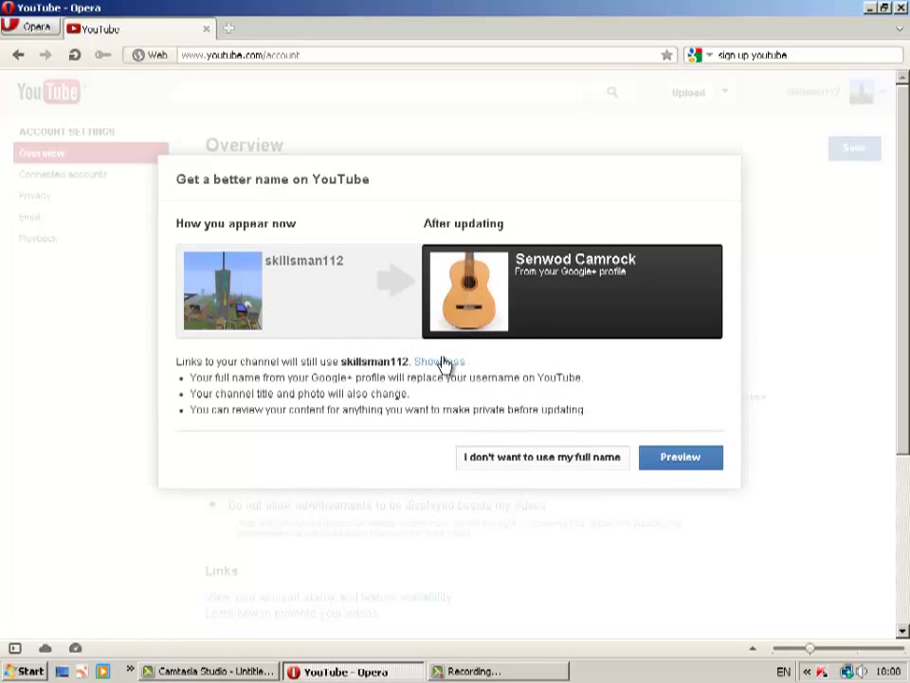
click(526, 460)
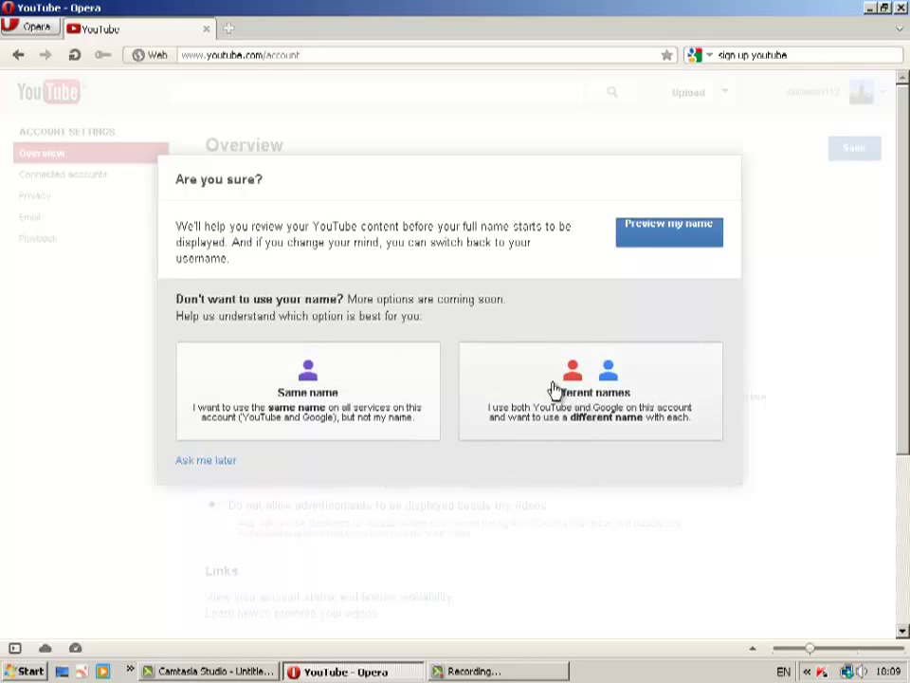
click(561, 396)
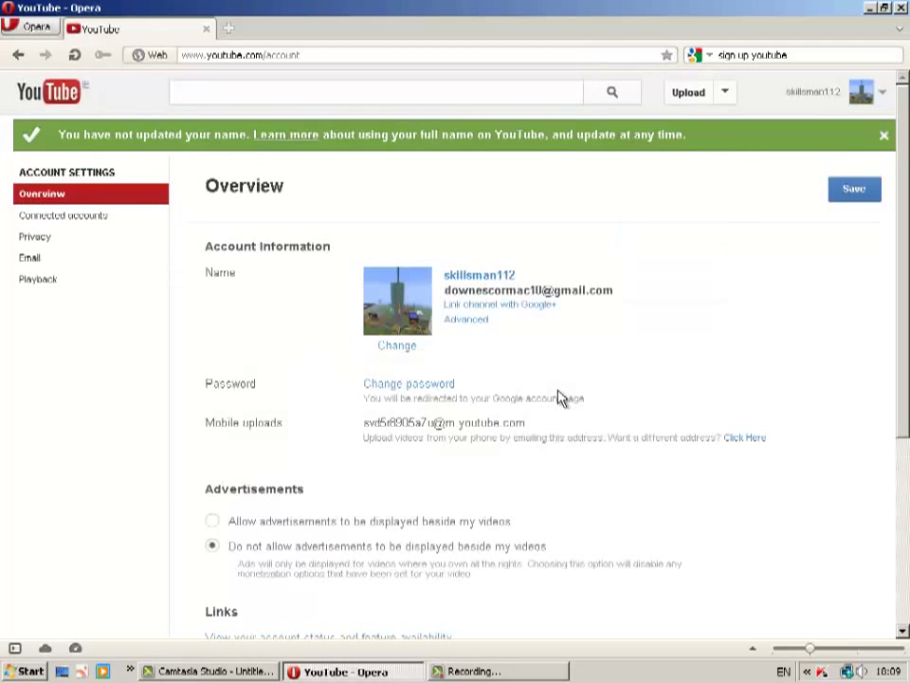
Reopen the Google+ name offer, try the one-name-everywhere option, and reopen it again.
click(465, 308)
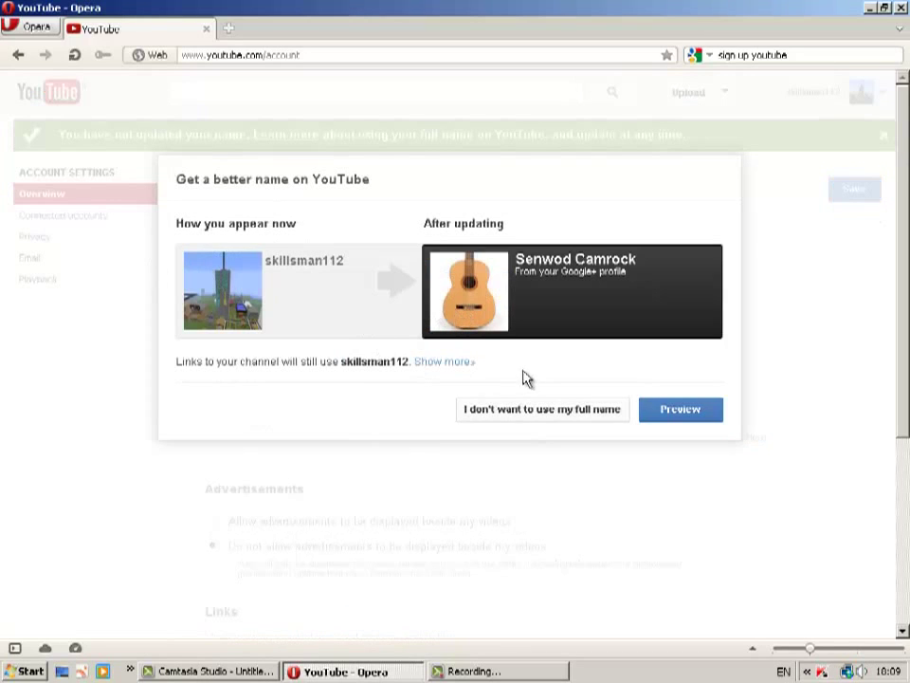
click(582, 420)
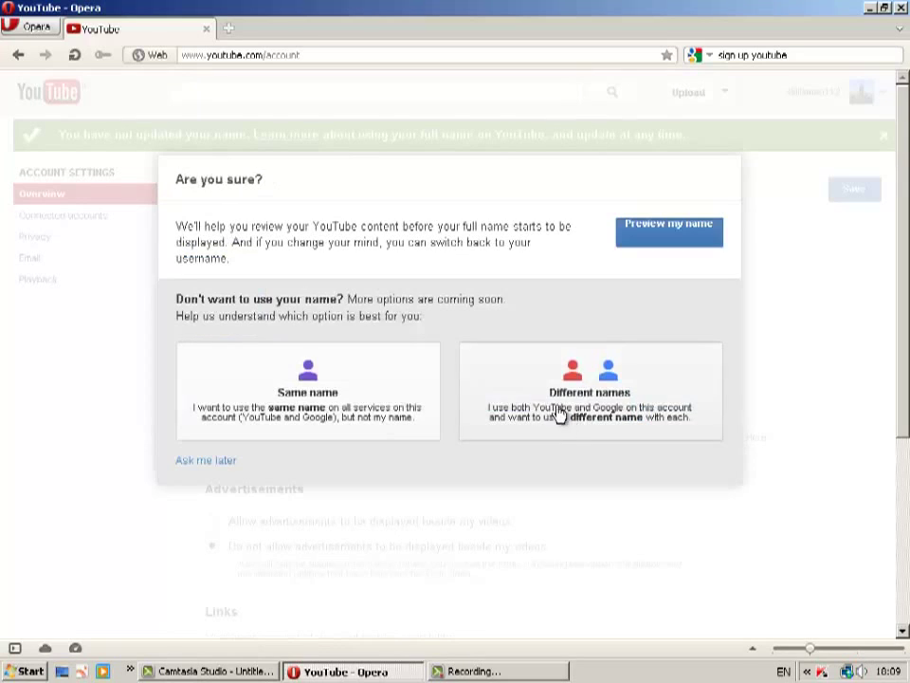
click(337, 412)
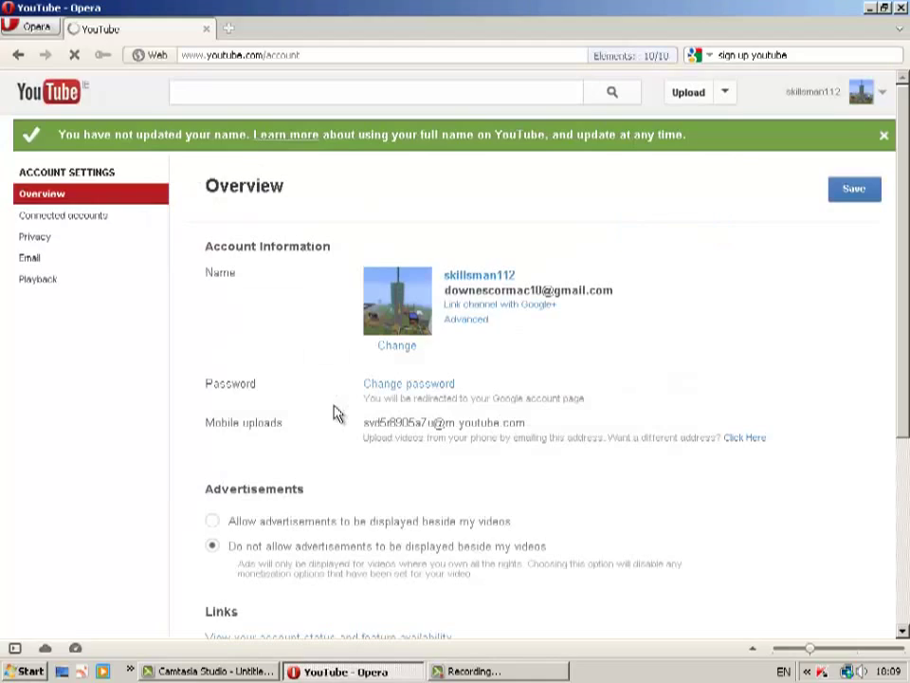
click(482, 313)
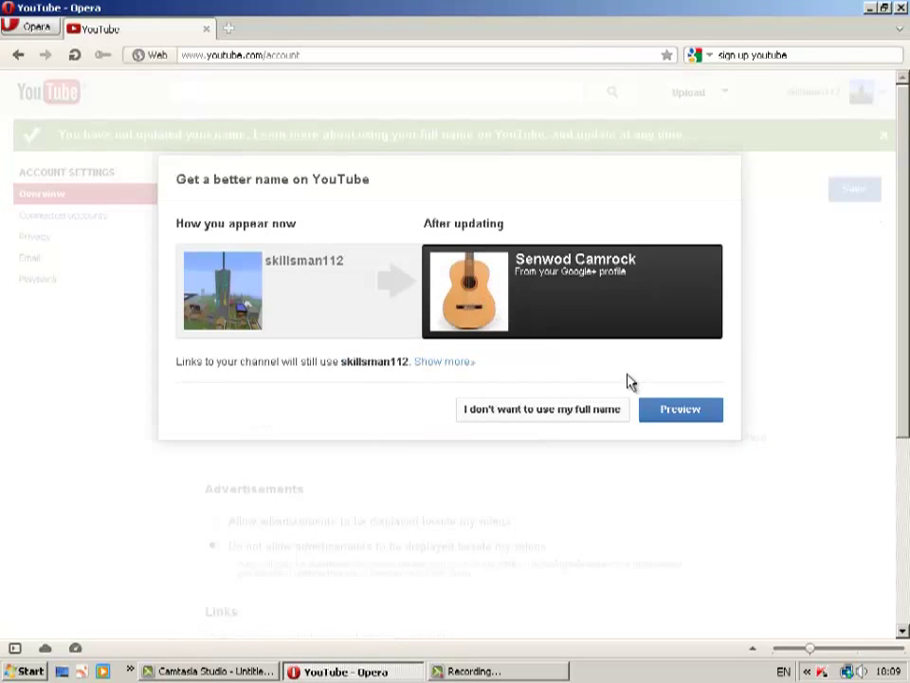
Switch the channel to the Google+ name and open that Google+ profile in a new tab.
click(674, 413)
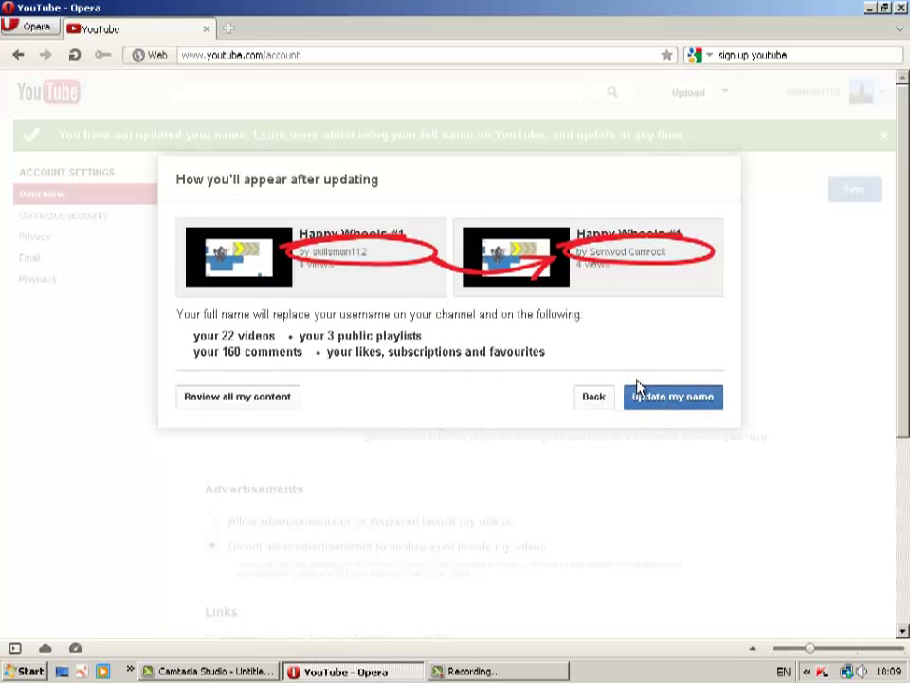
click(673, 399)
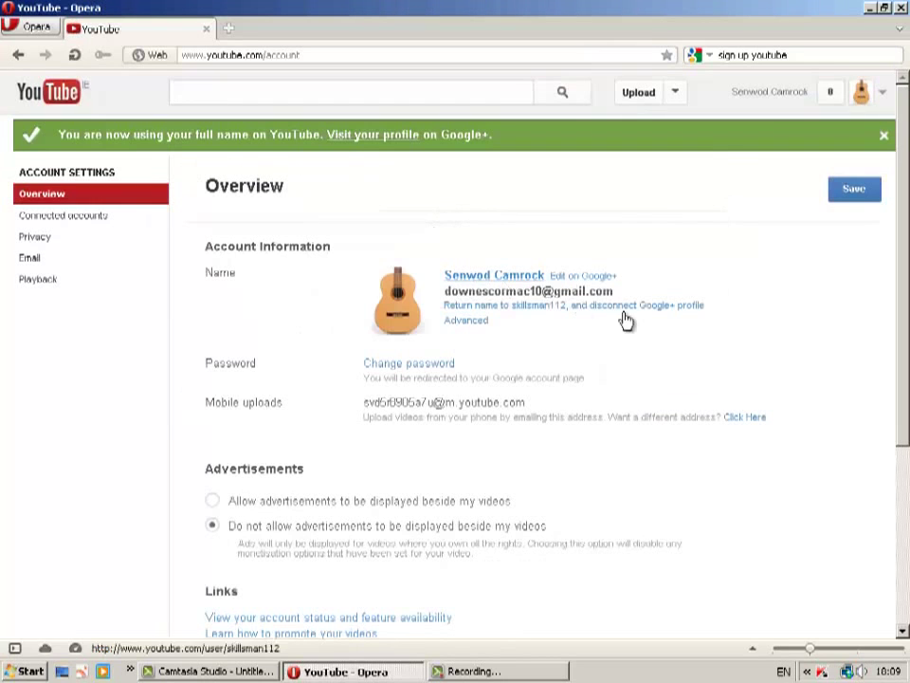
click(579, 276)
click(280, 29)
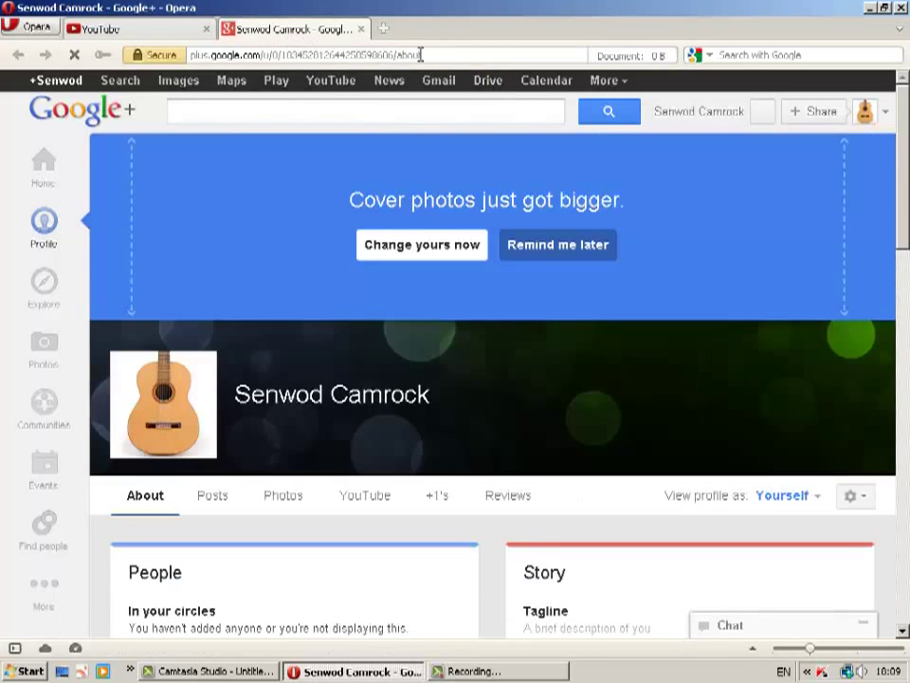
Inspect the Google+ profile page's web address.
click(421, 54)
drag(421, 54, 325, 54)
click(500, 56)
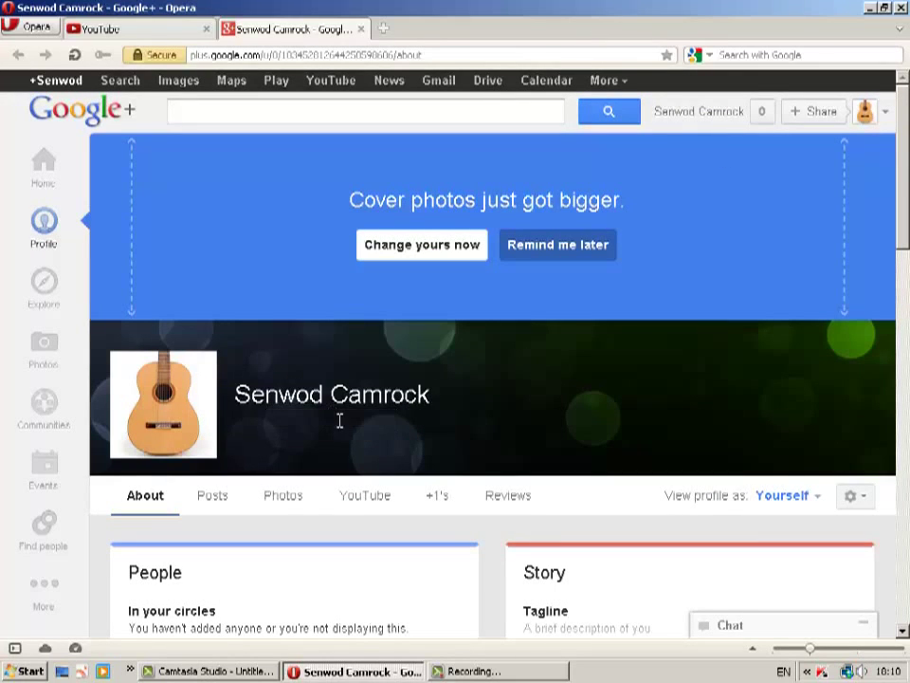
Open the Edit your name dialog and clear the existing first name and surname.
click(384, 403)
right_click(299, 372)
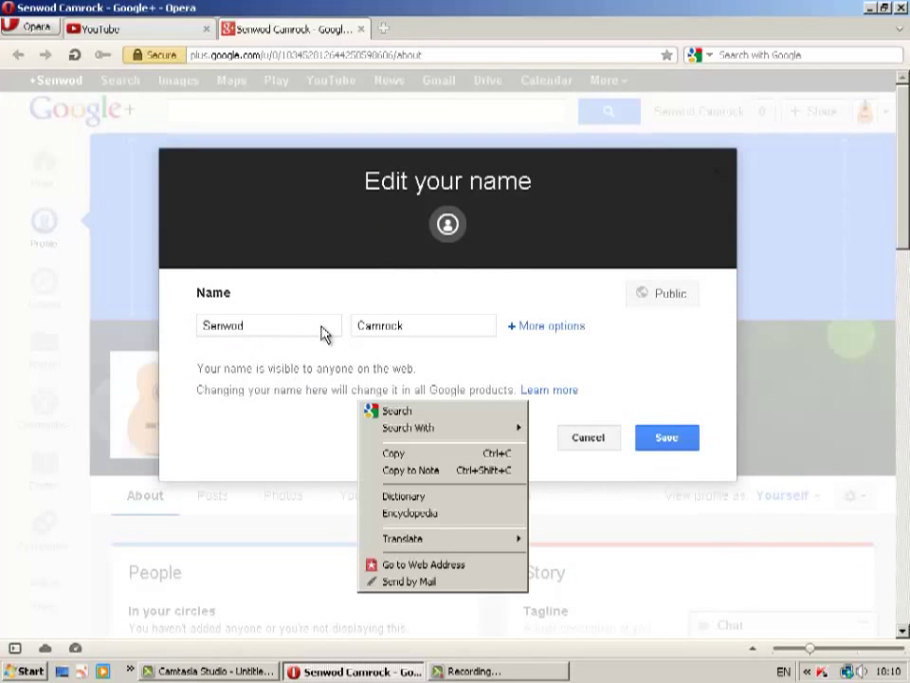
click(312, 319)
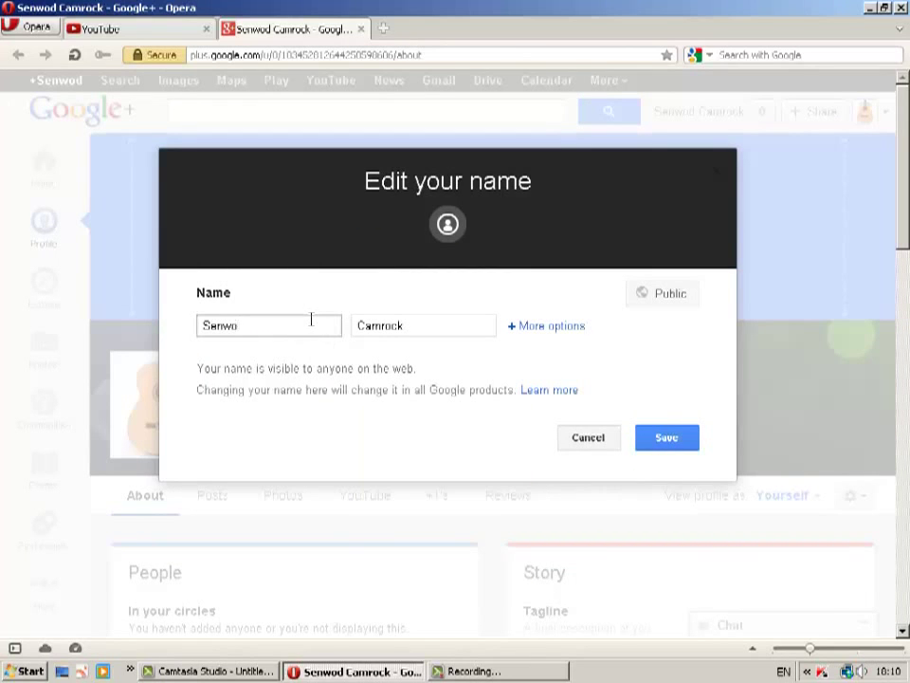
key(BackSpace)
key(BackSpace)
key(BackSpace)
click(423, 325)
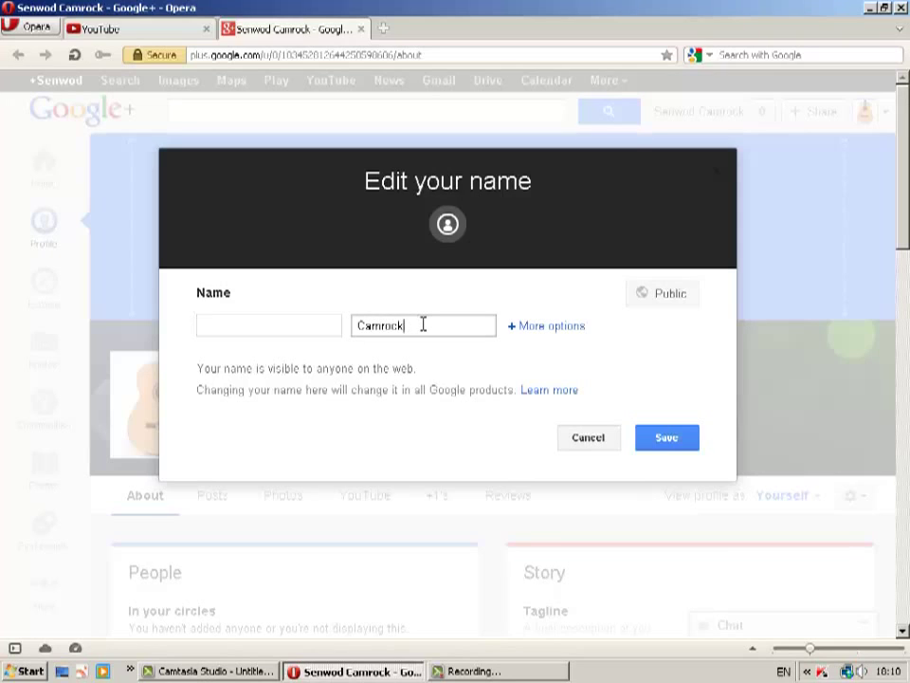
key(BackSpace)
key(BackSpace)
key(BackSpace)
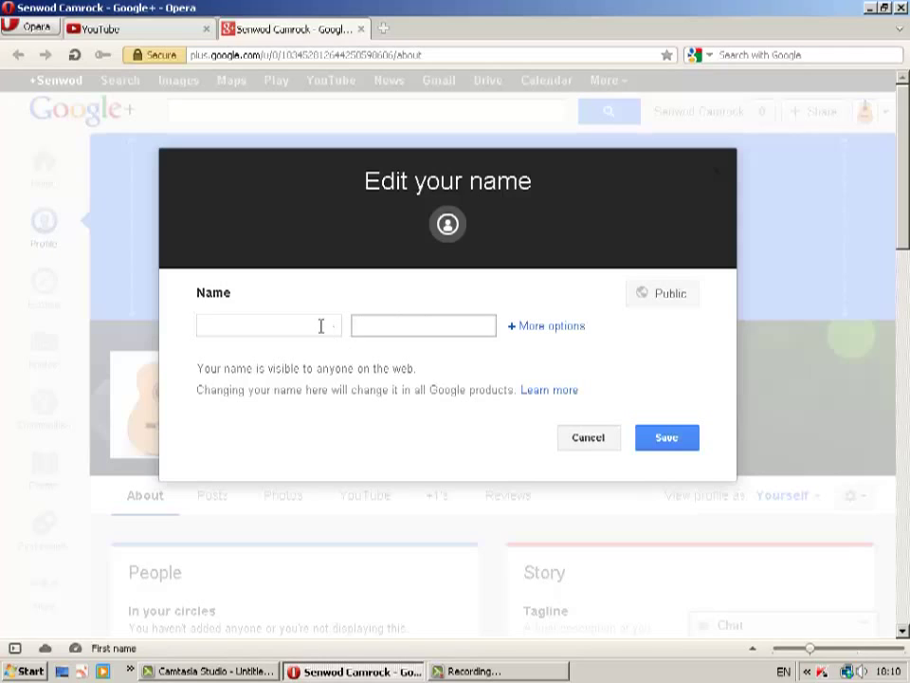
Enter the new first name and surname in the name editor and save them.
click(320, 325)
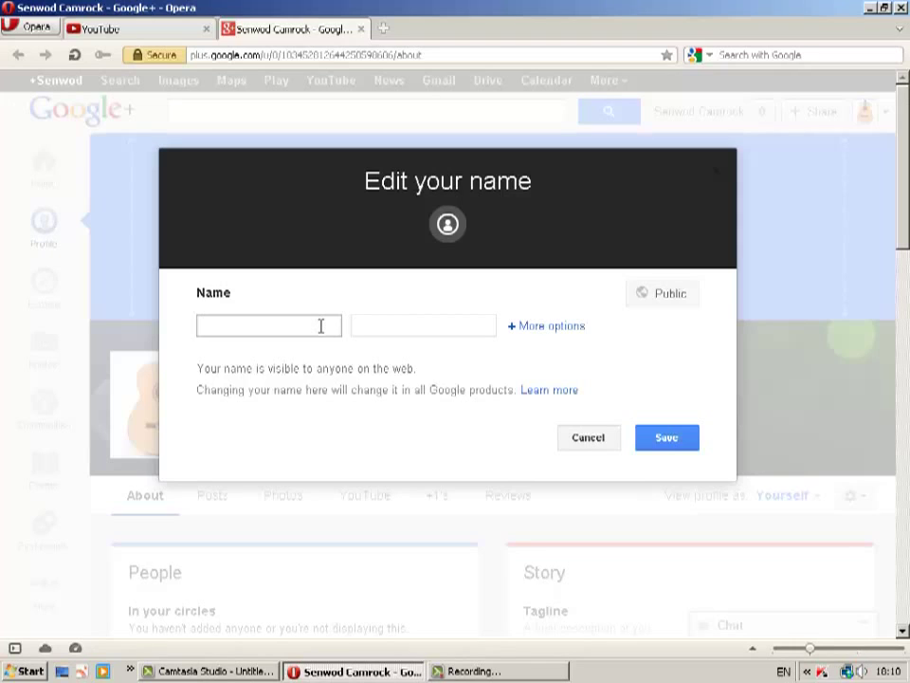
text(Senw)
text(od)
click(409, 324)
text(Ca)
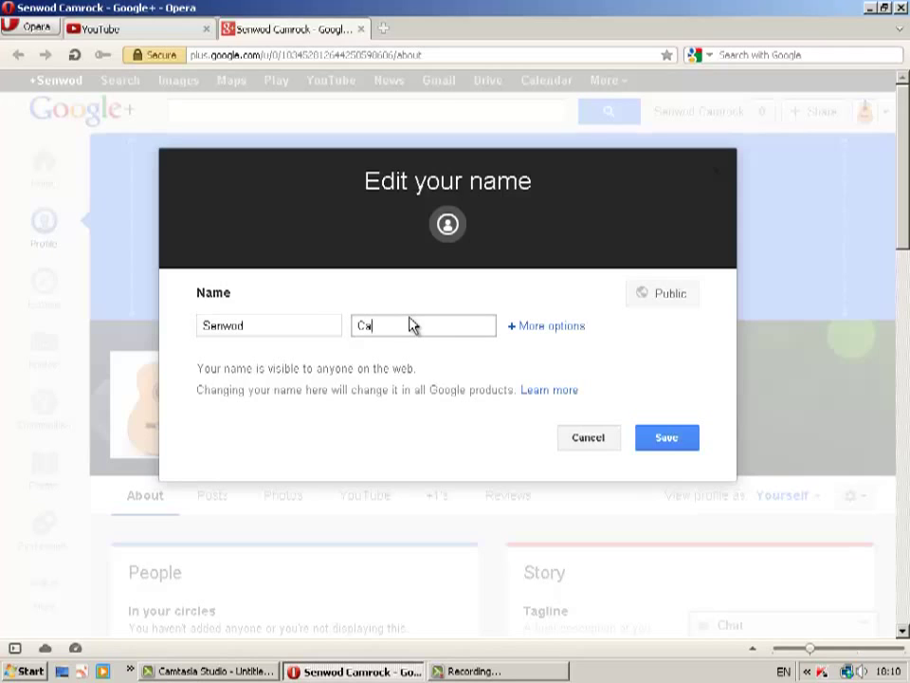
text(m)
text(roc)
text(k)
click(667, 438)
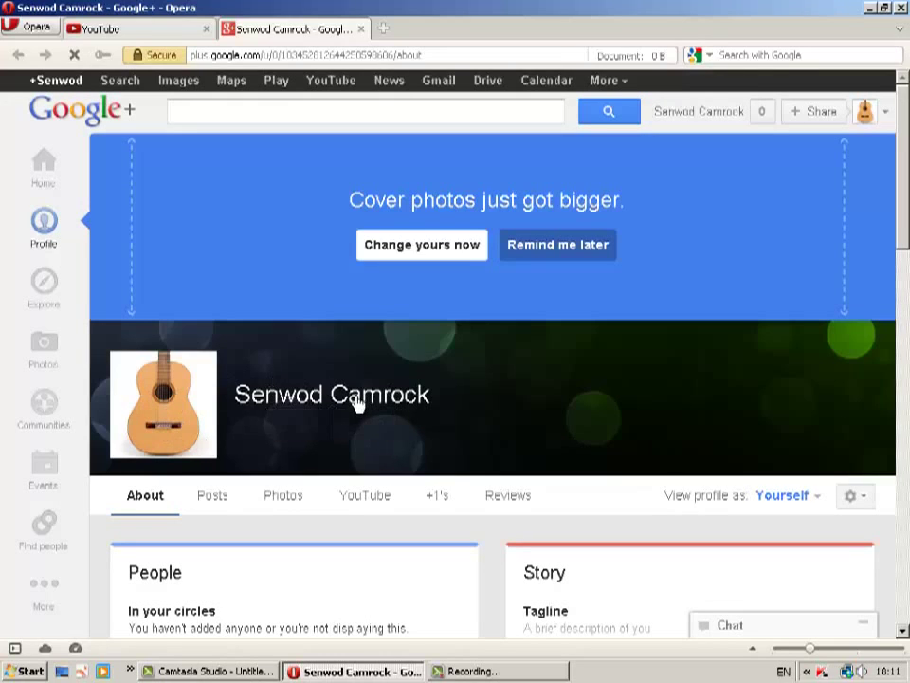
click(349, 405)
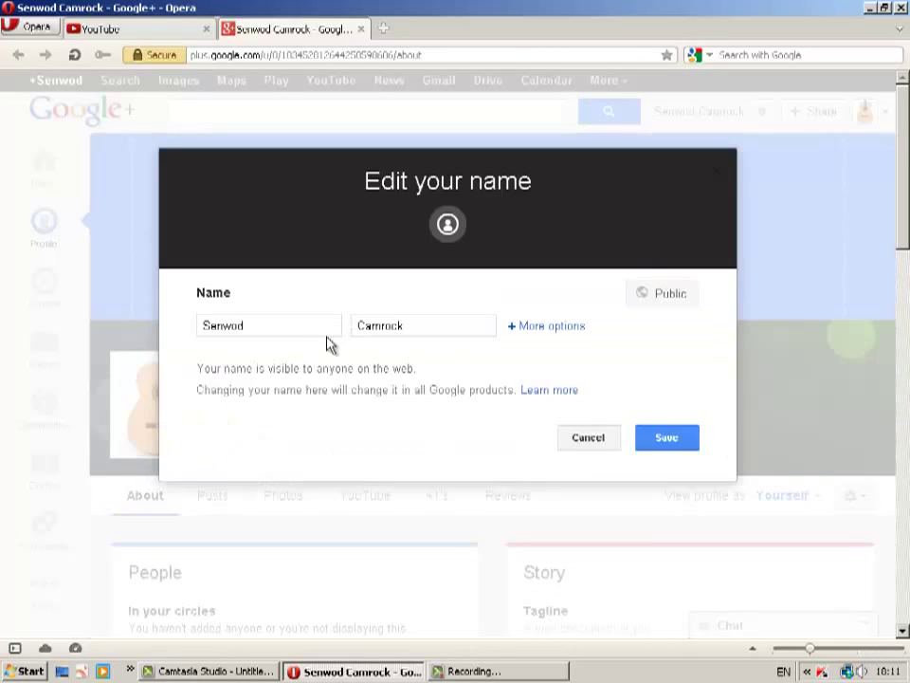
key(BackSpace)
key(BackSpace)
key(BackSpace)
key(BackSpace)
key(BackSpace)
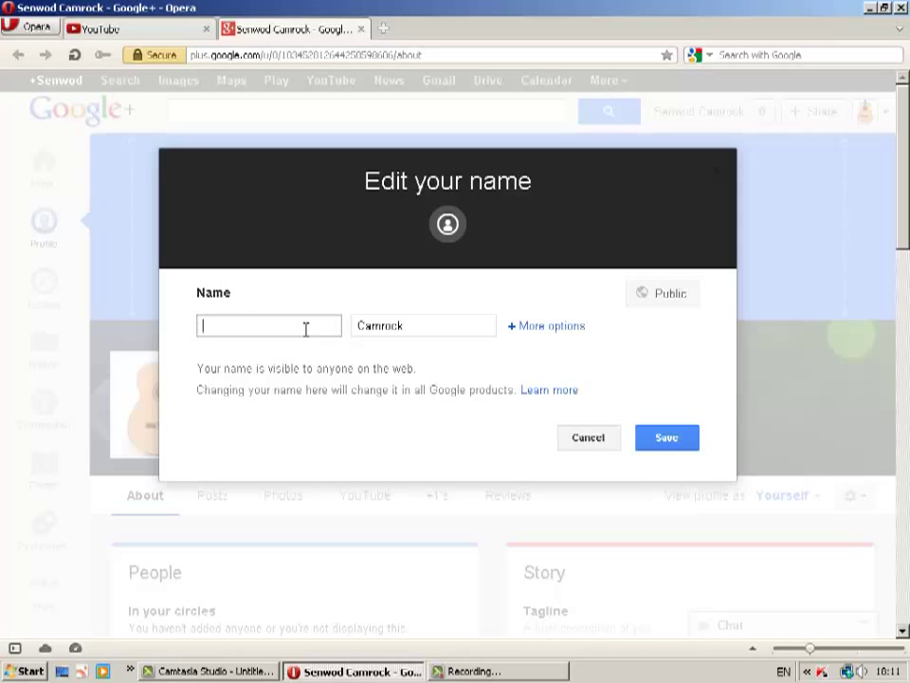
text(Pl)
text(E)
click(414, 329)
key(BackSpace)
key(BackSpace)
key(BackSpace)
key(BackSpace)
key(BackSpace)
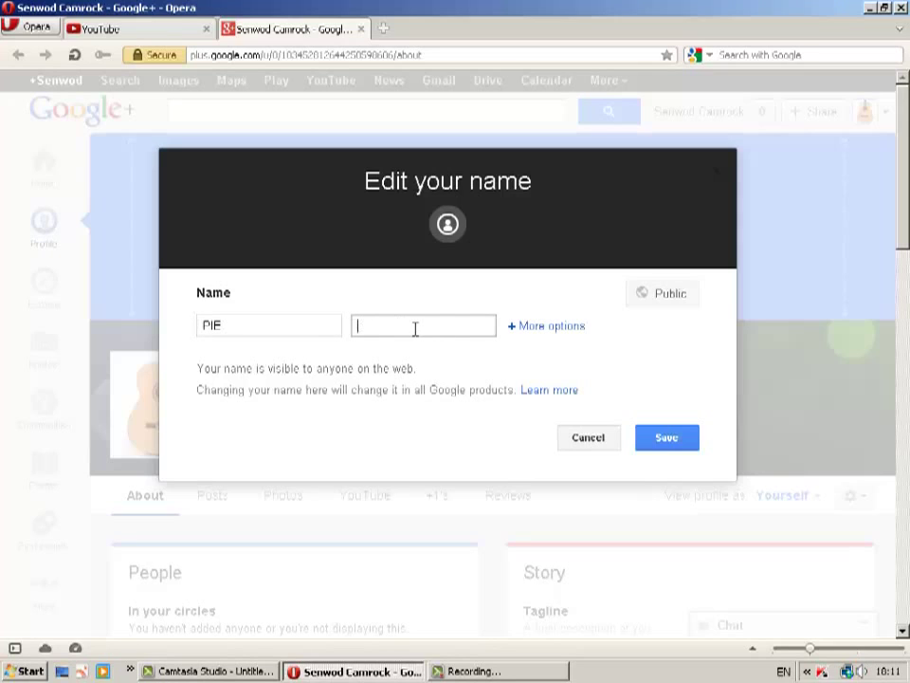
text(g)
key(BackSpace)
text(Gaming)
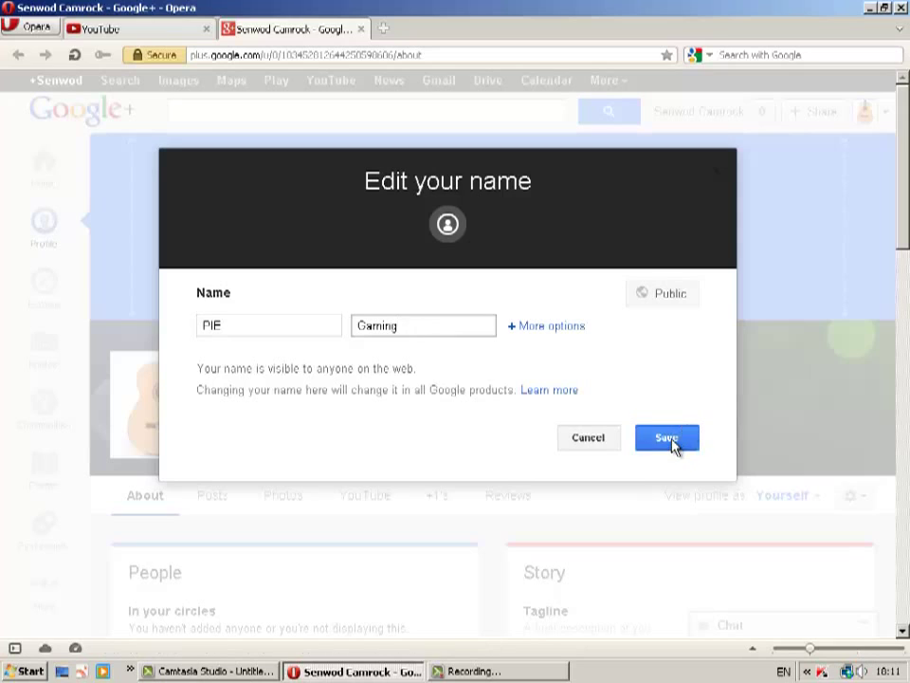
click(670, 444)
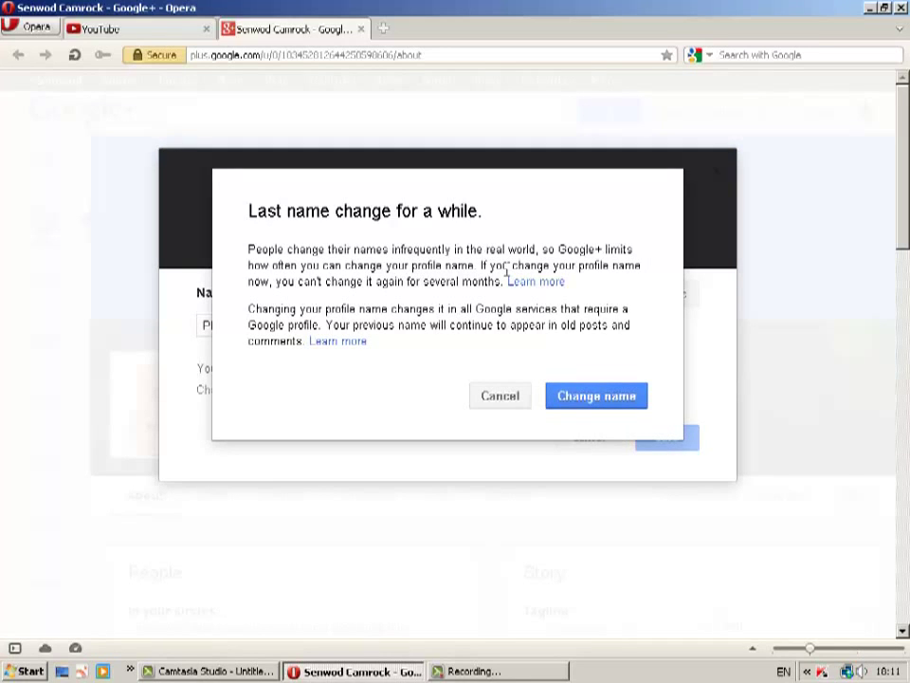
click(496, 398)
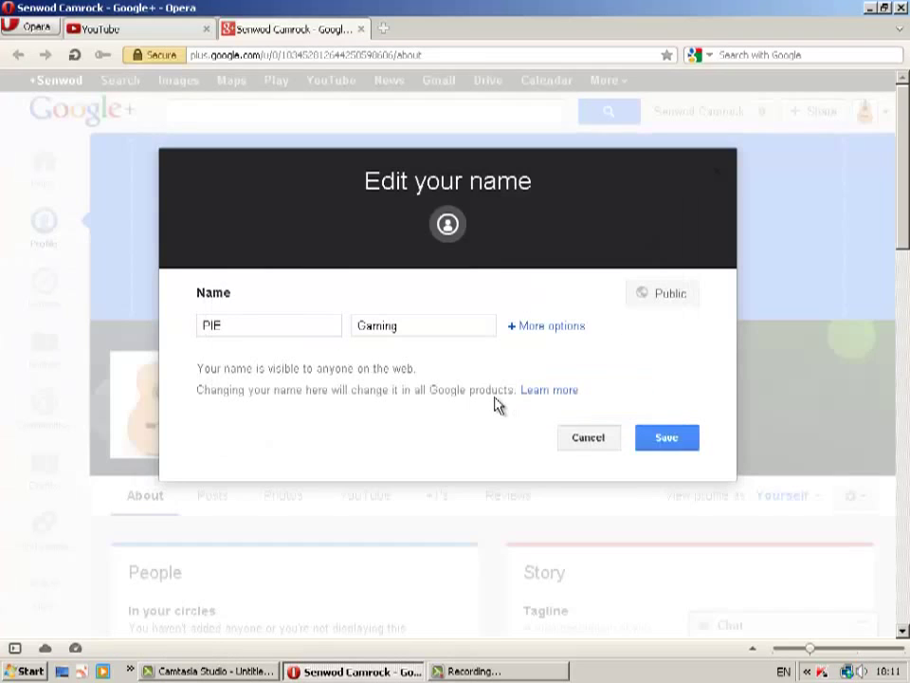
click(641, 438)
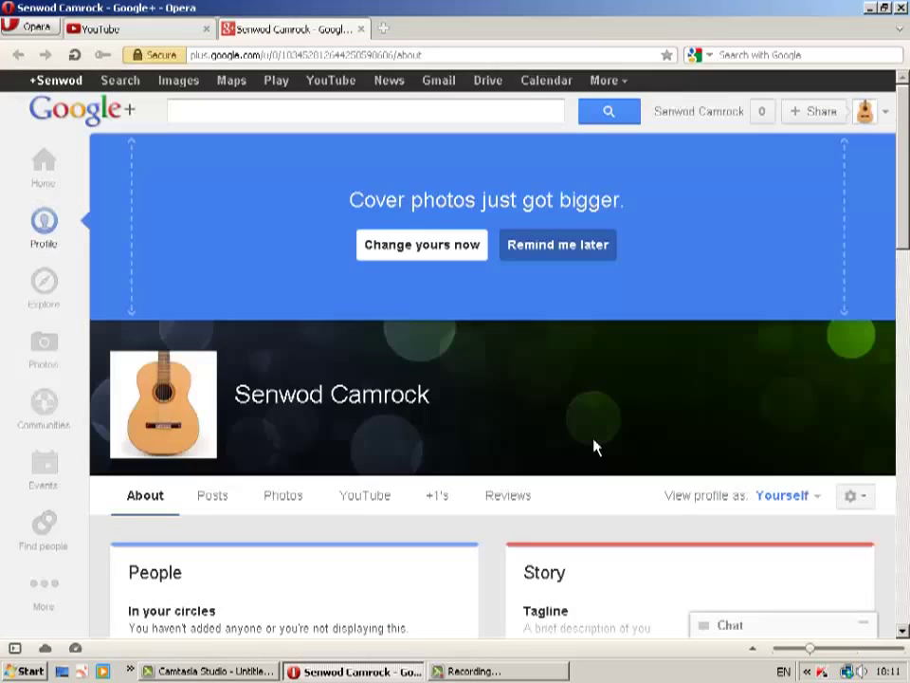
scroll(432, 436, down, 2)
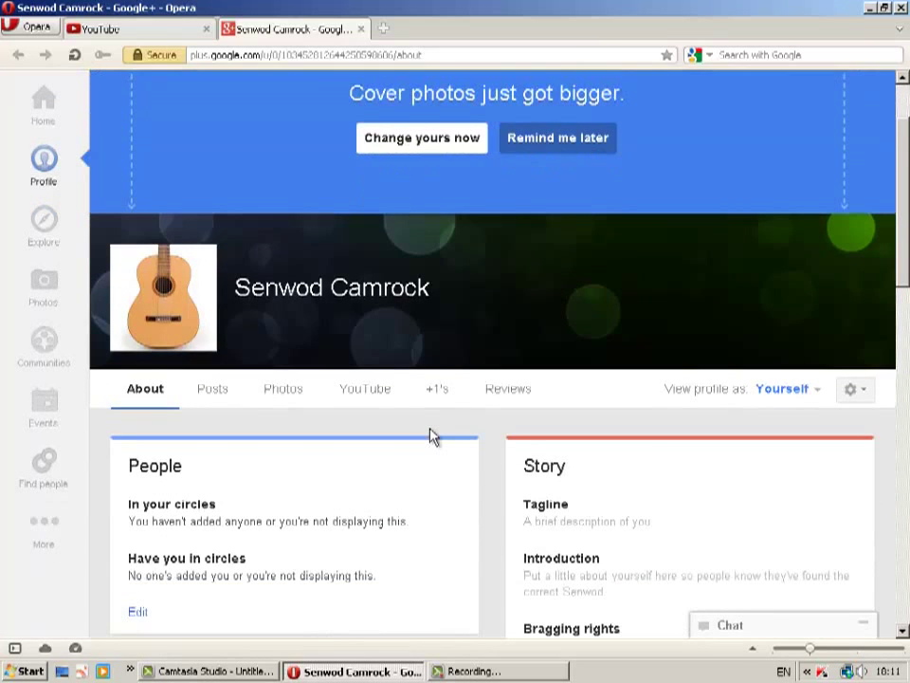
scroll(432, 436, down, 2)
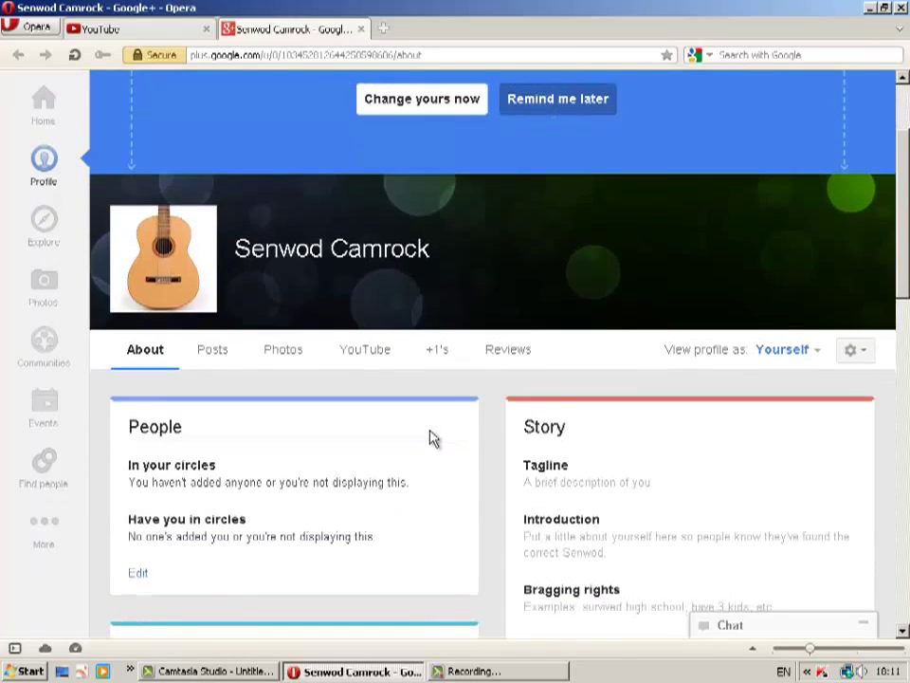
scroll(431, 438, down, 2)
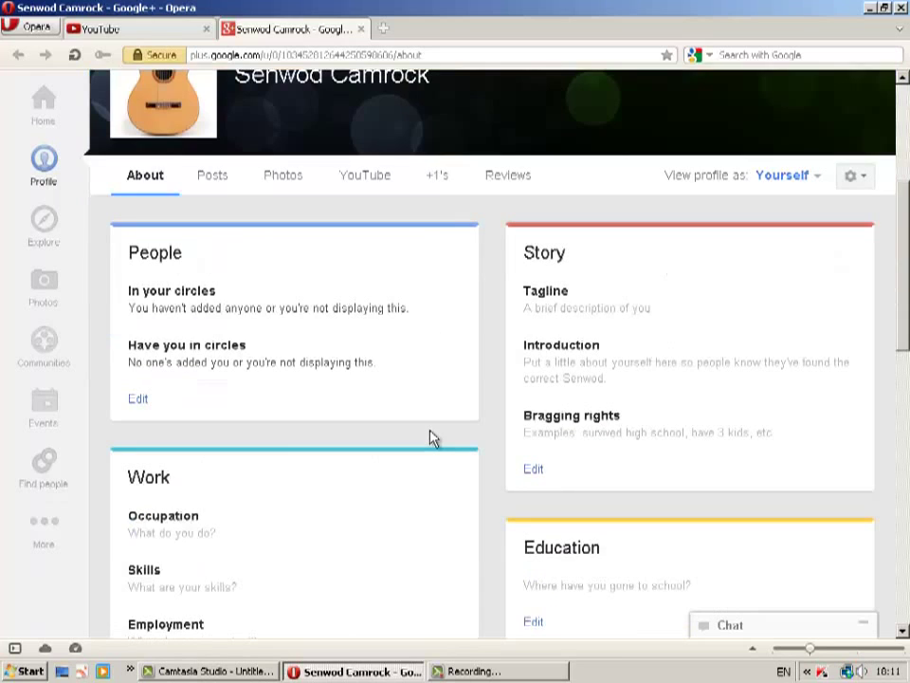
scroll(431, 442, down, 2)
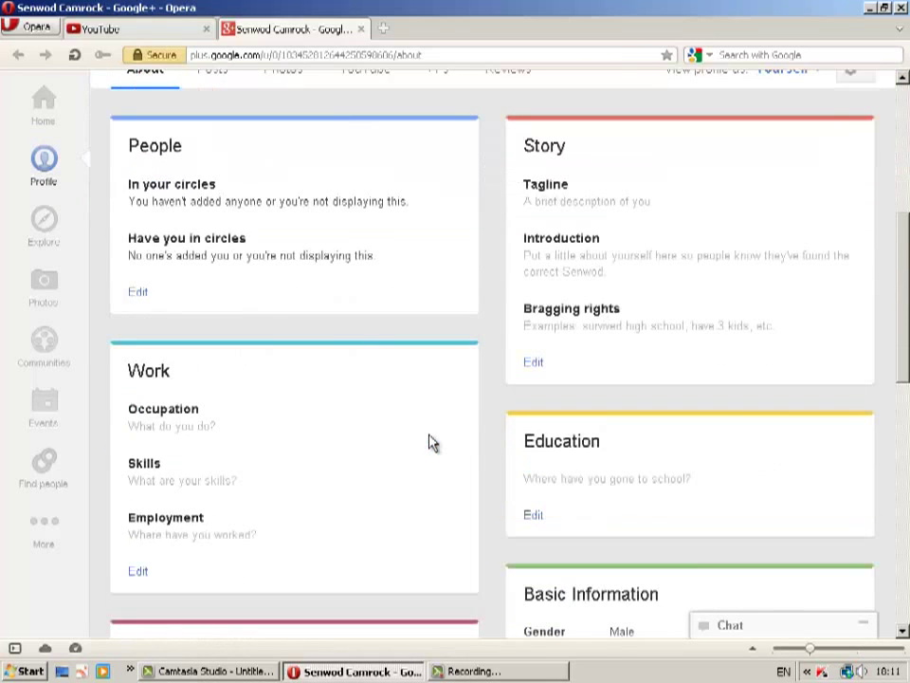
scroll(430, 442, up, 2)
scroll(430, 442, up, 2)
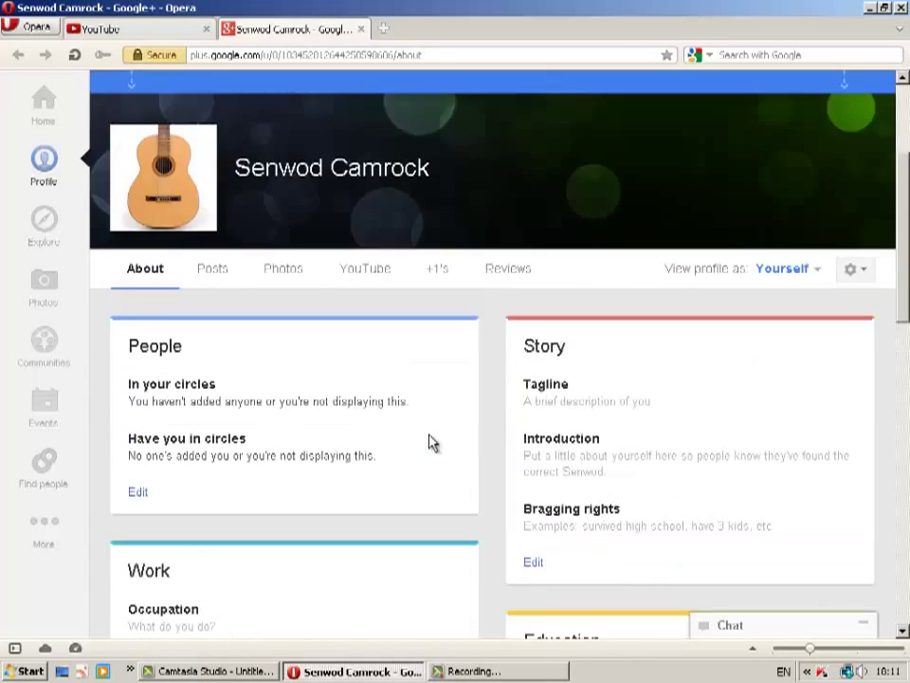
scroll(430, 442, up, 4)
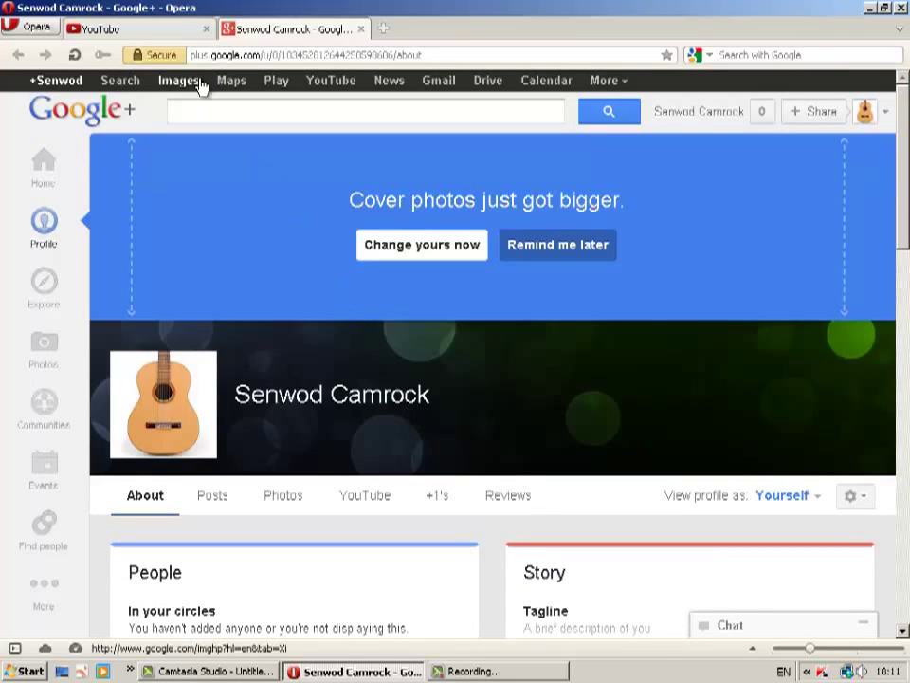